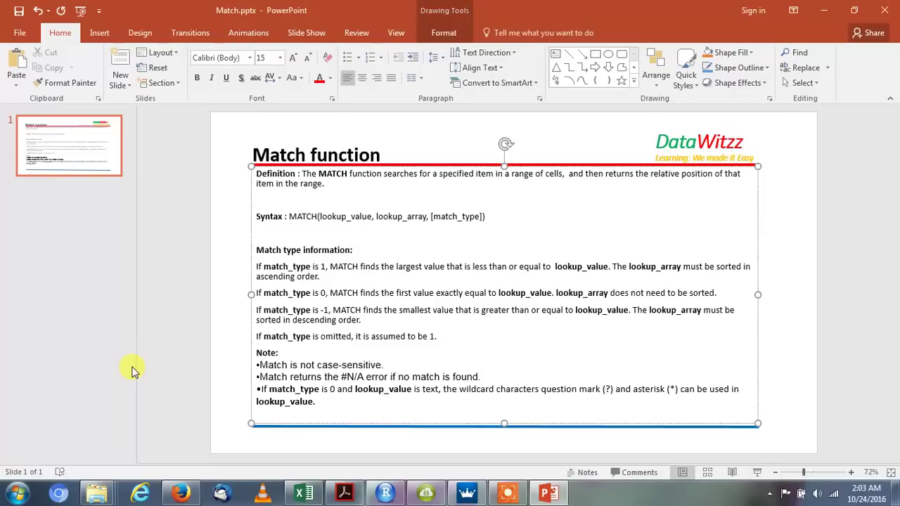
Switch to the Forecast workbook and clear the old MATCH results in E4:E6
{"action": "left_click", "coordinate": [305, 493]}
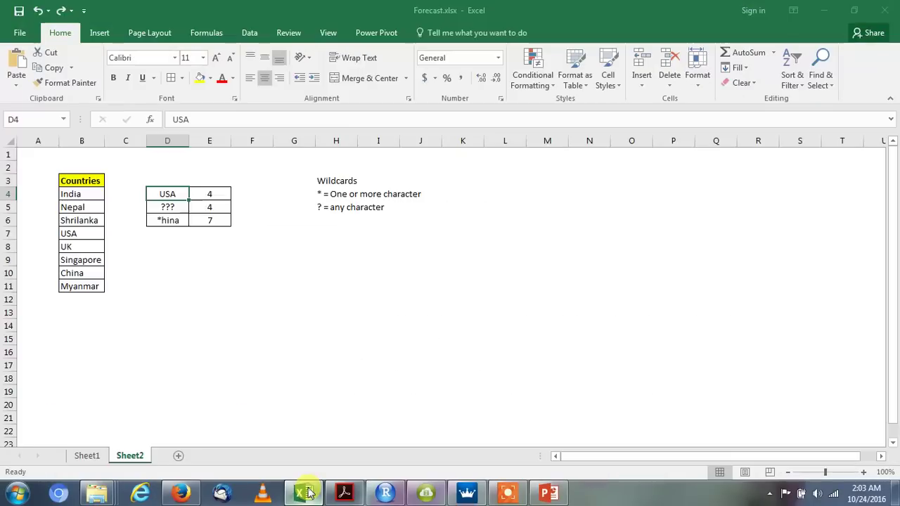
{"action": "left_click", "coordinate": [211, 192]}
{"action": "key", "text": "shift+Down"}
{"action": "key", "text": "shift+Down"}
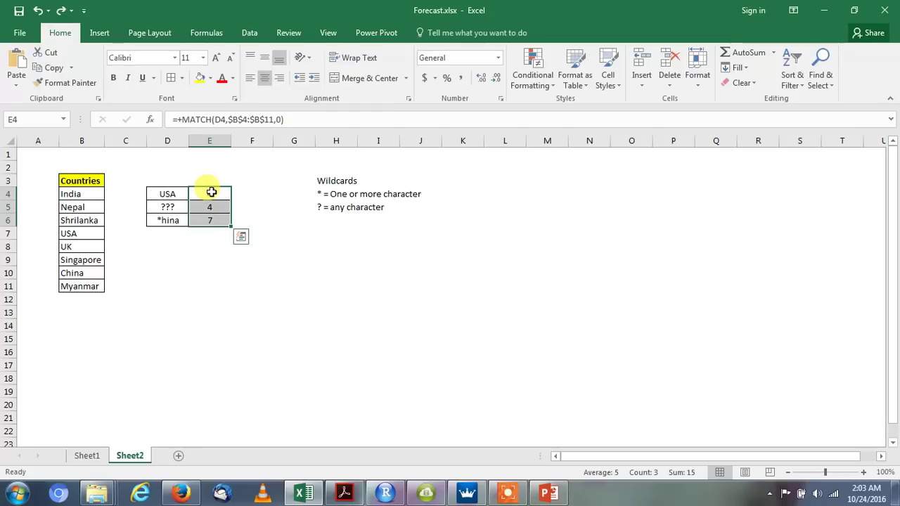
{"action": "key", "text": "Delete"}
Select the country list B4:B11, then return to cell E4
{"action": "key", "text": "Left"}
{"action": "key", "text": "Left"}
{"action": "key", "text": "Left"}
{"action": "key", "text": "Left"}
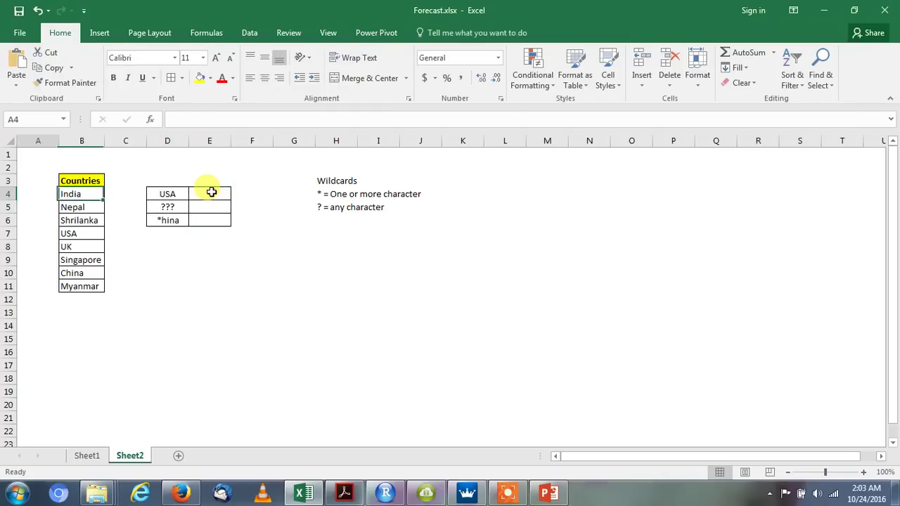
{"action": "key", "text": "Right"}
{"action": "key", "text": "ctrl+shift+Down"}
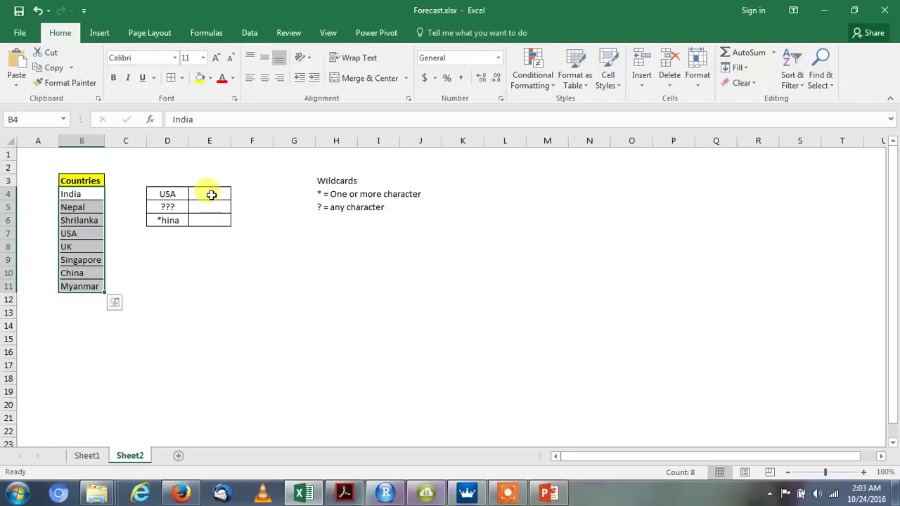
{"action": "left_click", "coordinate": [211, 194]}
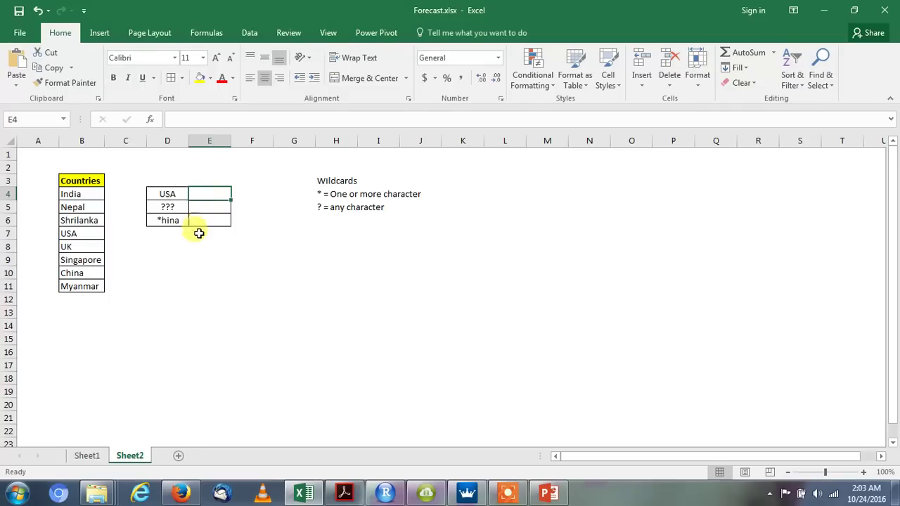
Enter +MATCH(D4,$B$4:$B$11,0) in E4 to find USA's exact position in the country list
{"action": "type", "text": "+"}
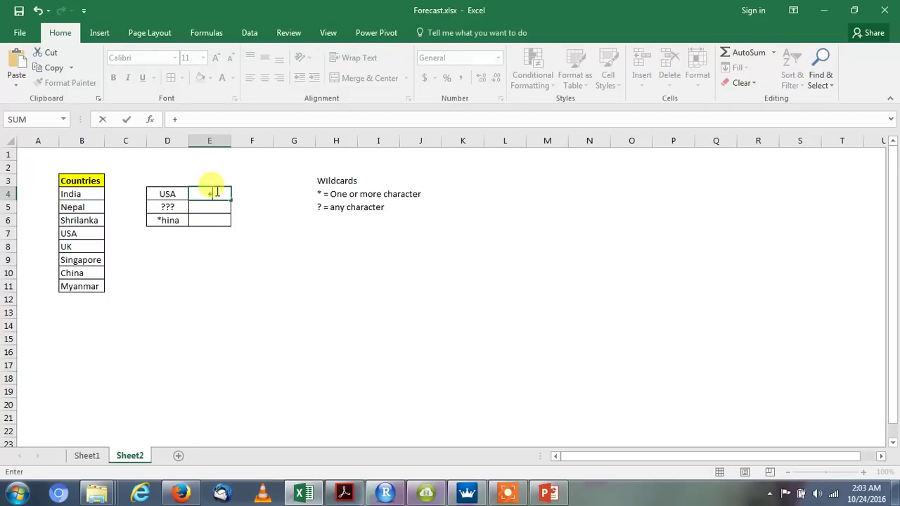
{"action": "type", "text": "match"}
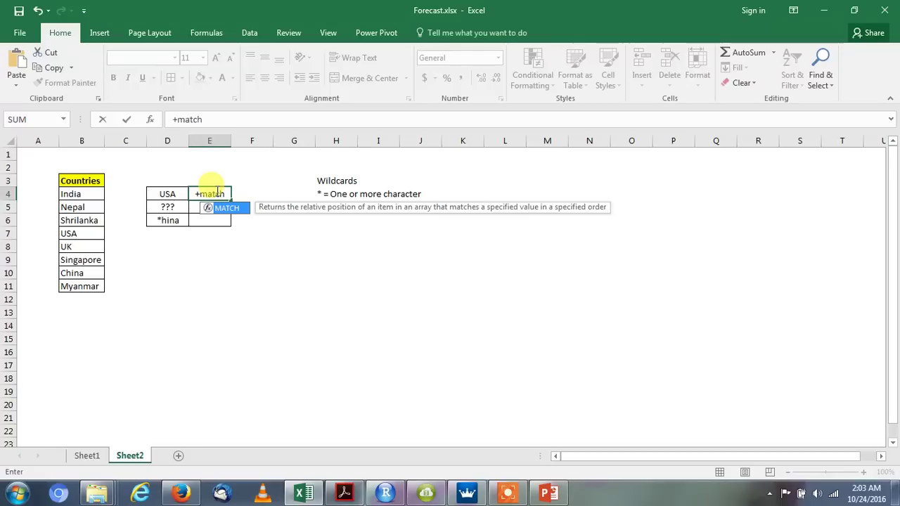
{"action": "key", "text": "Tab"}
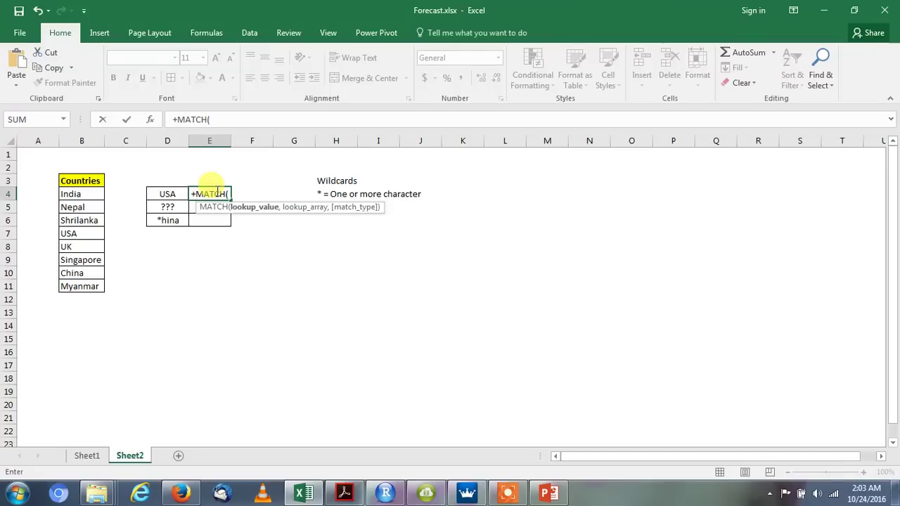
{"action": "key", "text": "Left"}
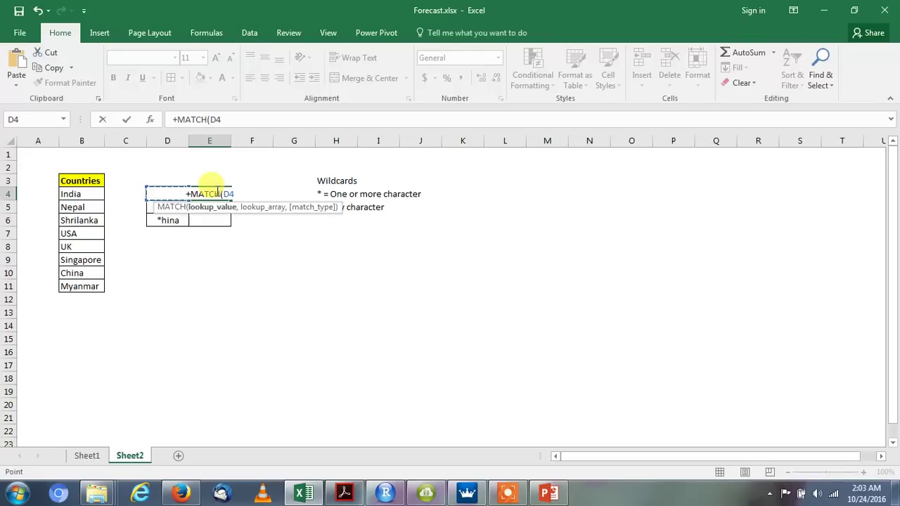
{"action": "type", "text": ","}
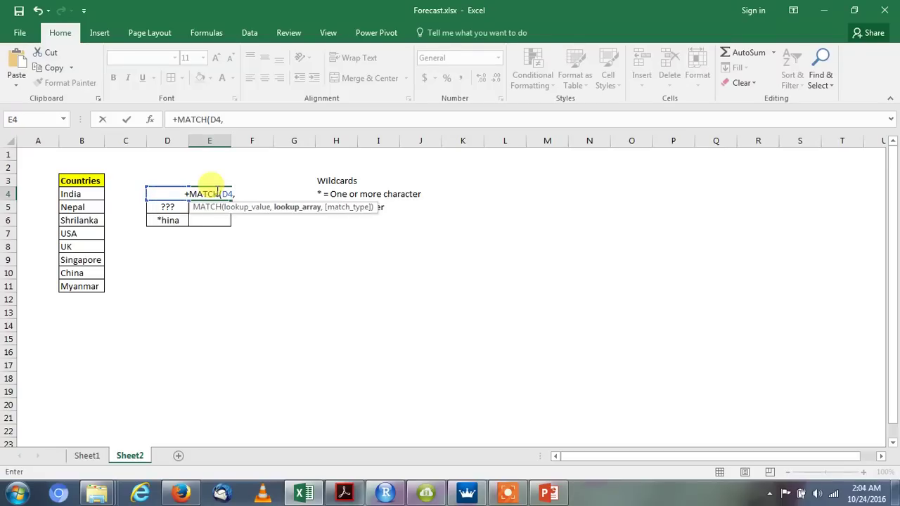
{"action": "key", "text": "Left"}
{"action": "key", "text": "Left"}
{"action": "key", "text": "Left"}
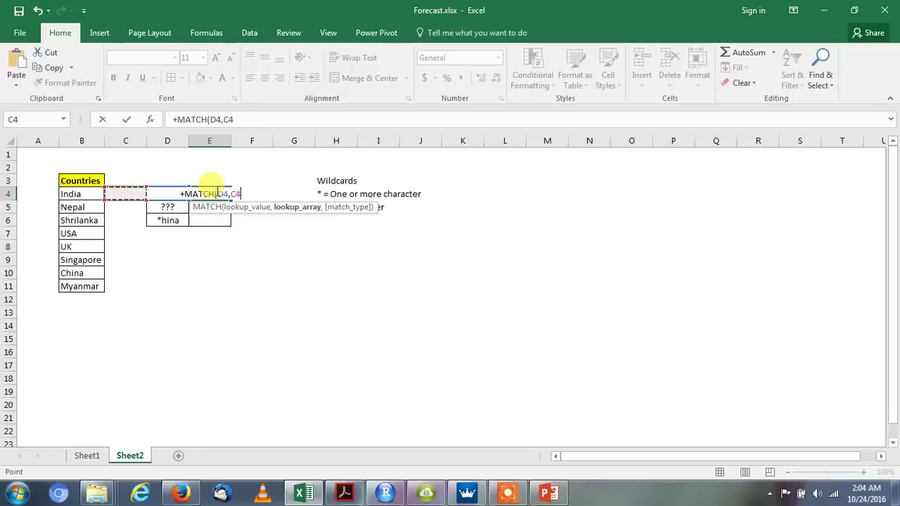
{"action": "key", "text": "ctrl+shift+Down"}
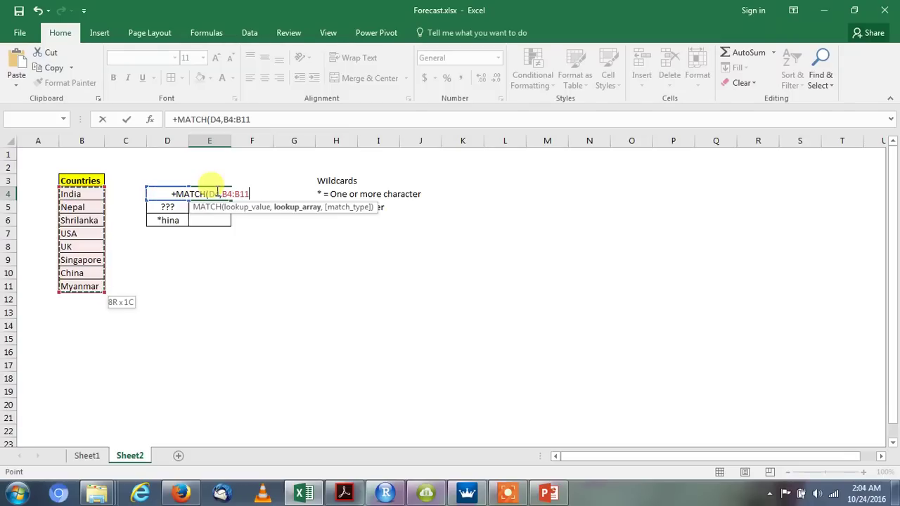
{"action": "key", "text": "F4"}
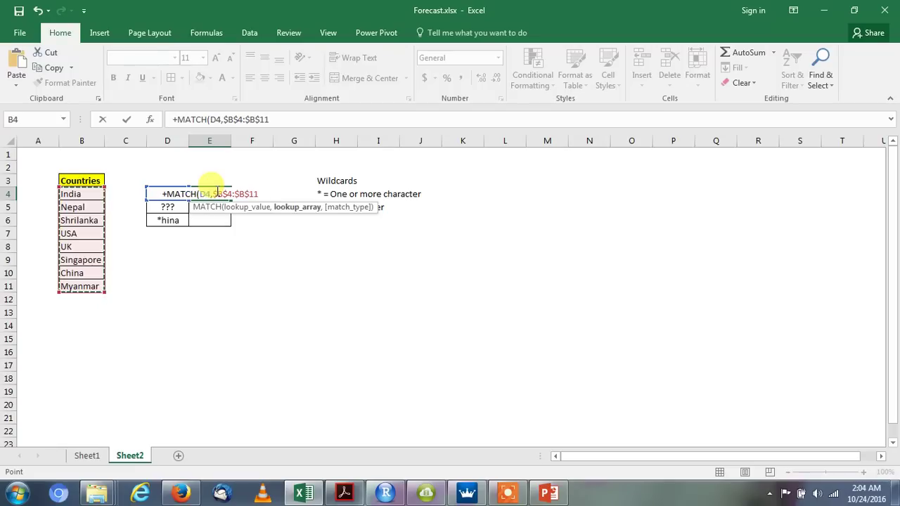
{"action": "type", "text": ","}
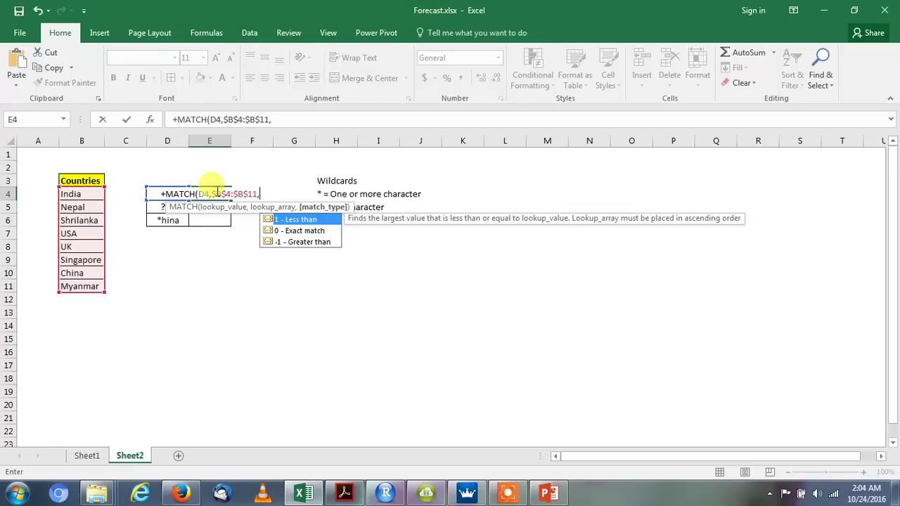
{"action": "type", "text": "0"}
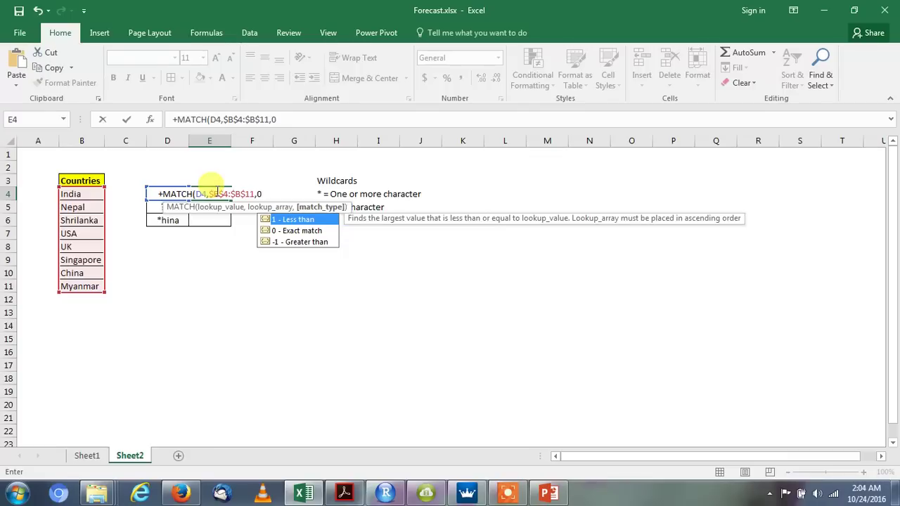
{"action": "type", "text": ")"}
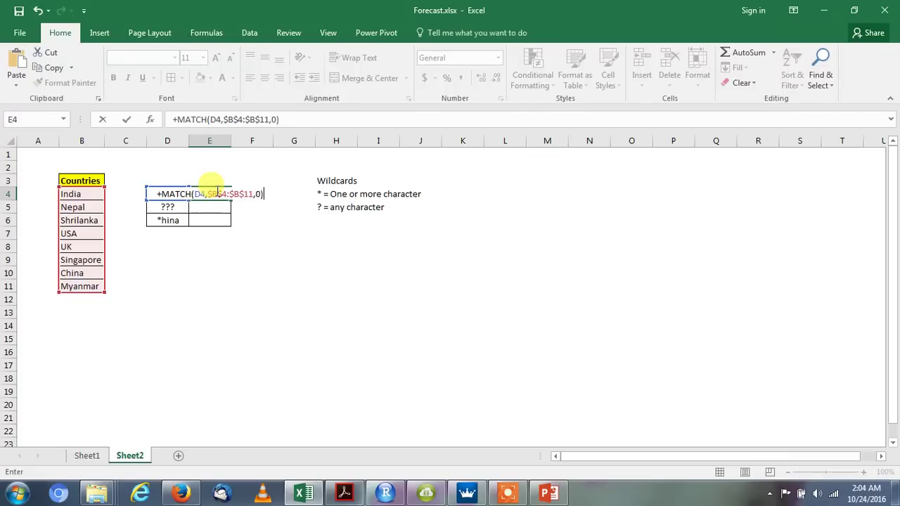
{"action": "key", "text": "Return"}
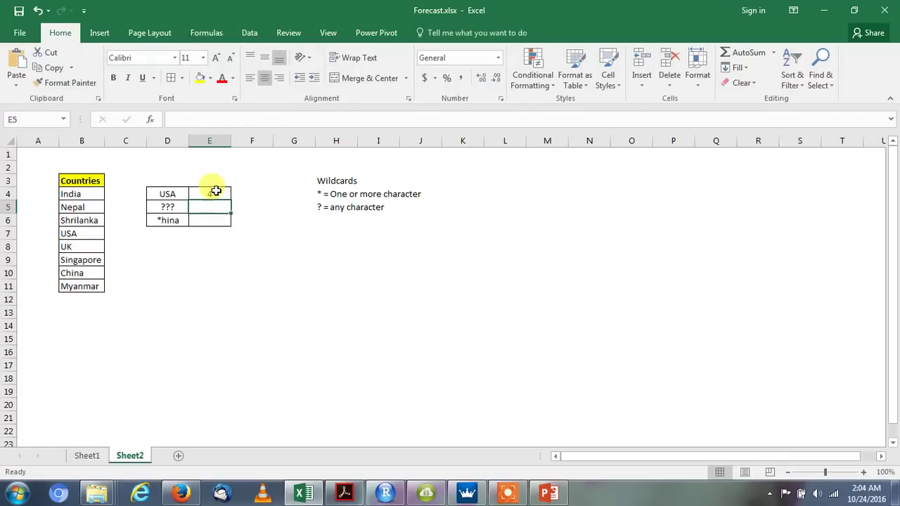
{"action": "left_click", "coordinate": [216, 191]}
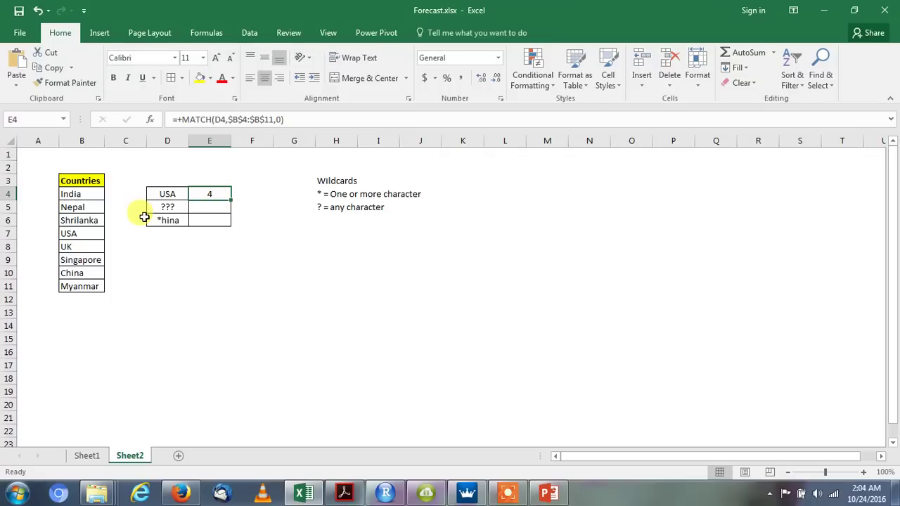
{"action": "left_click", "coordinate": [93, 194]}
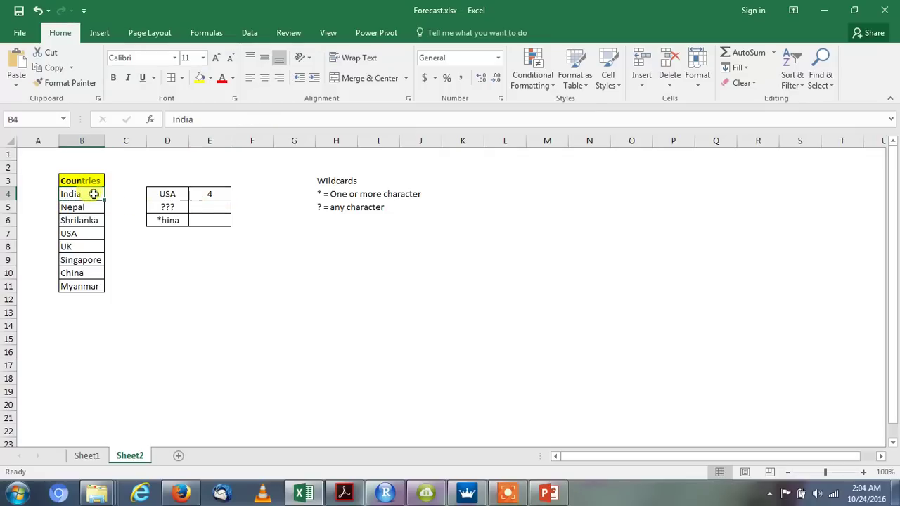
{"action": "key", "text": "ctrl+shift+Down"}
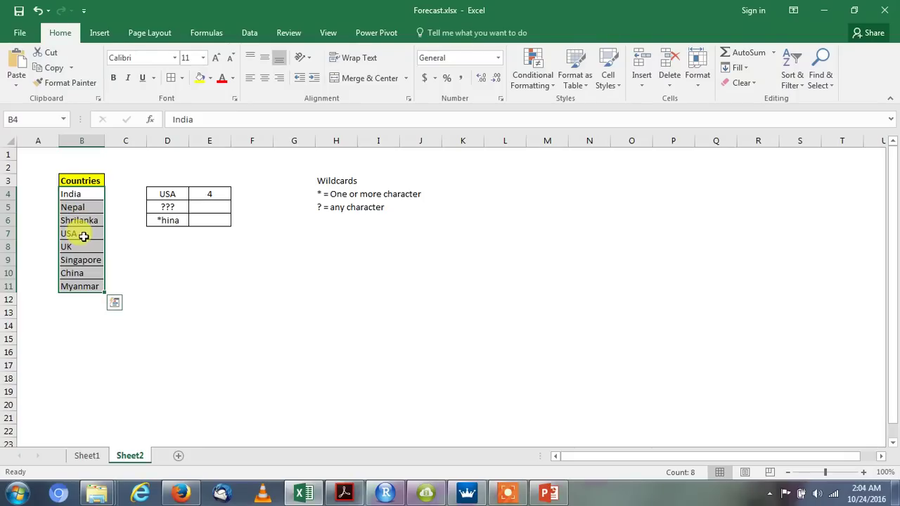
{"action": "left_click", "coordinate": [215, 192]}
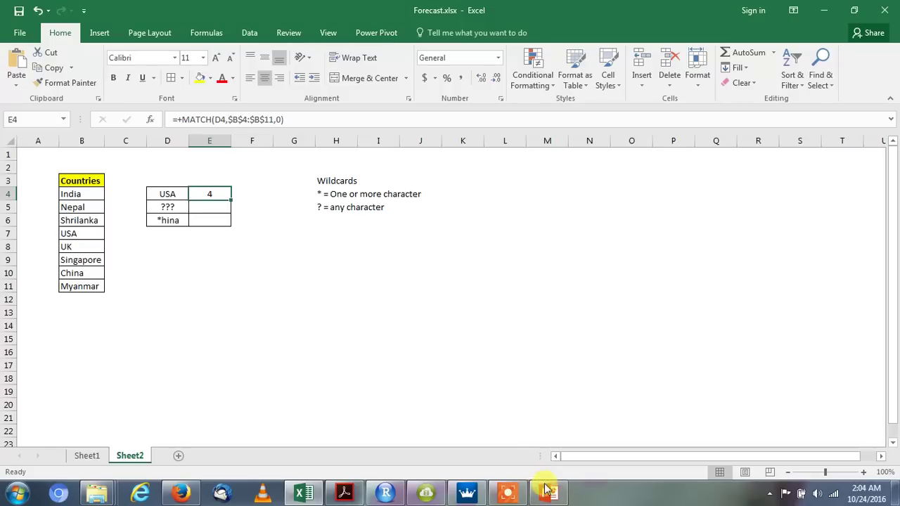
{"action": "mouse_move", "coordinate": [546, 497]}
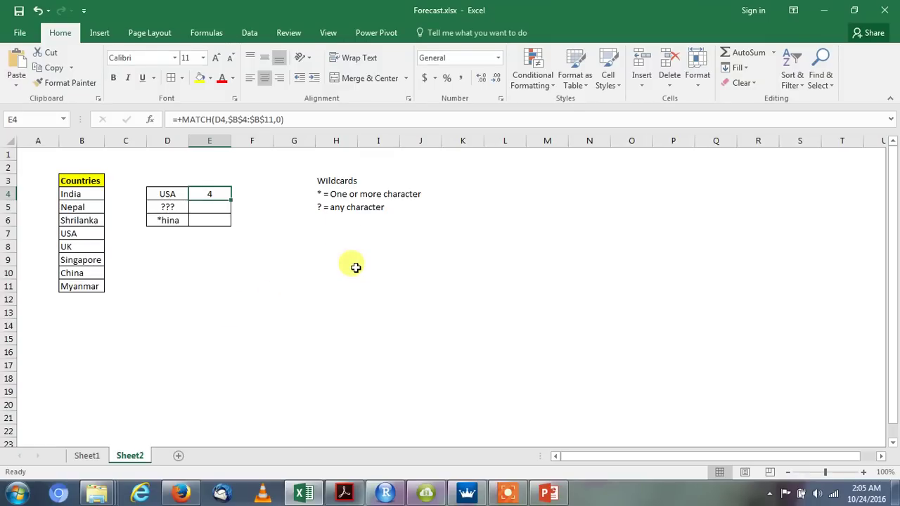
Copy the MATCH formula from E4 into E5
{"action": "key", "text": "ctrl+c"}
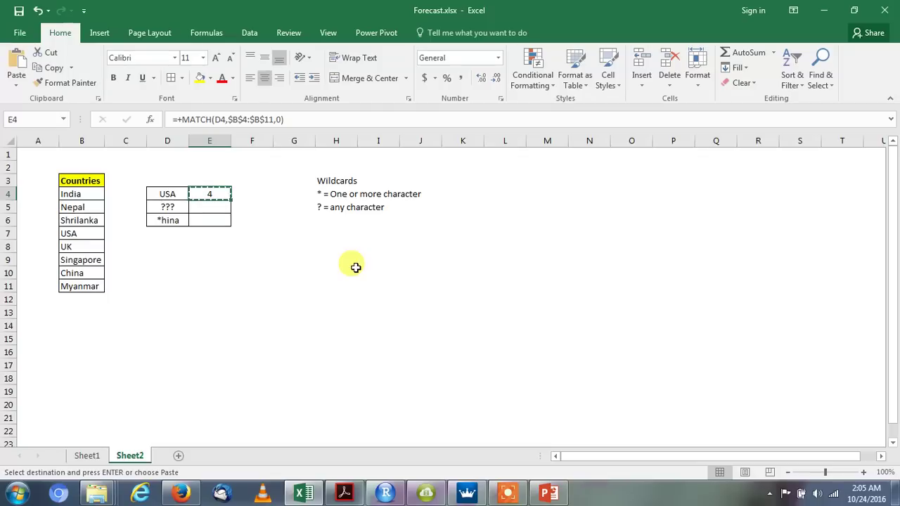
{"action": "key", "text": "Down"}
{"action": "key", "text": "Return"}
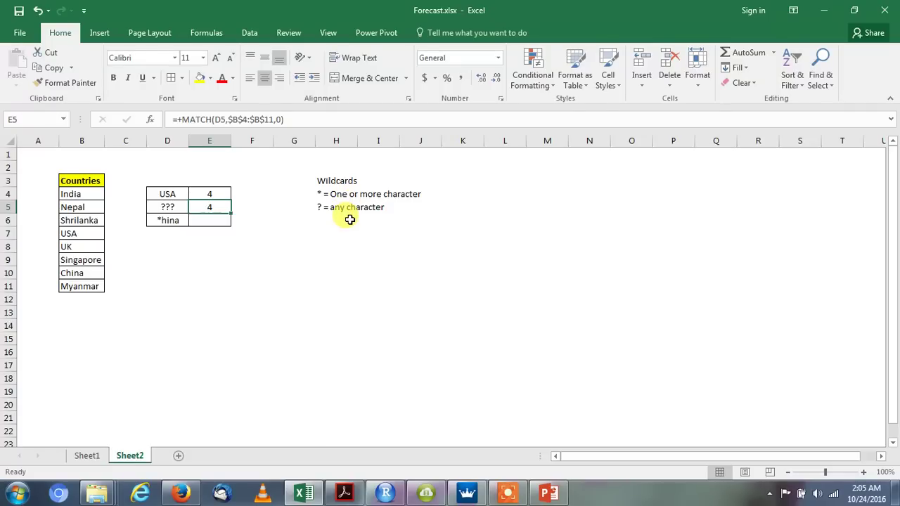
Change the lookup value in D5 to ??
{"action": "left_click", "coordinate": [178, 211]}
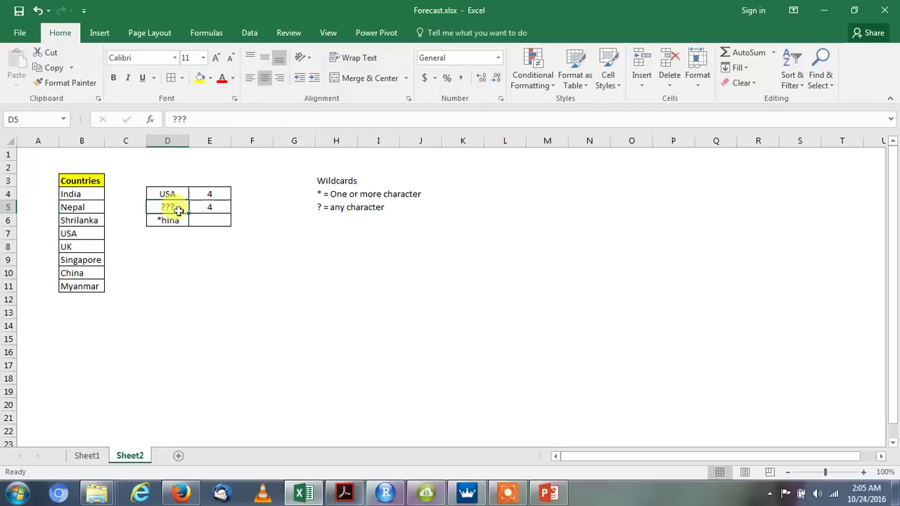
{"action": "type", "text": "??"}
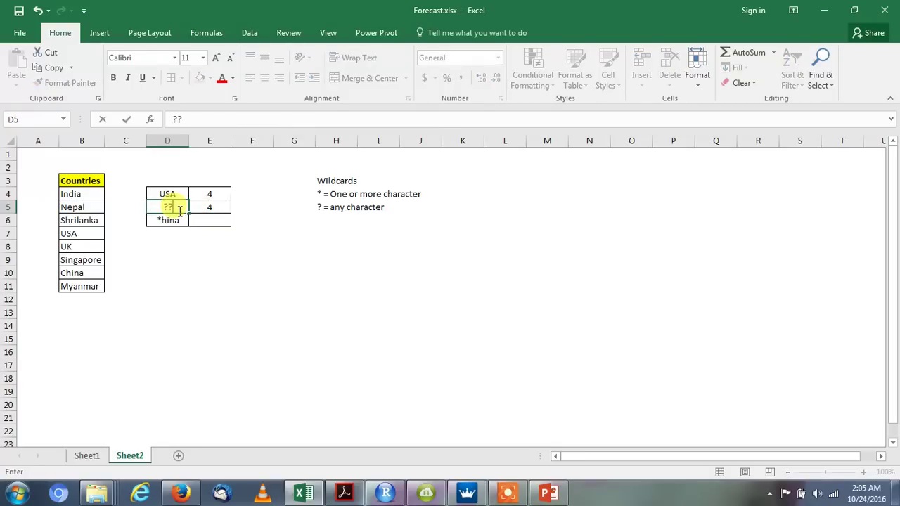
{"action": "key", "text": "Tab"}
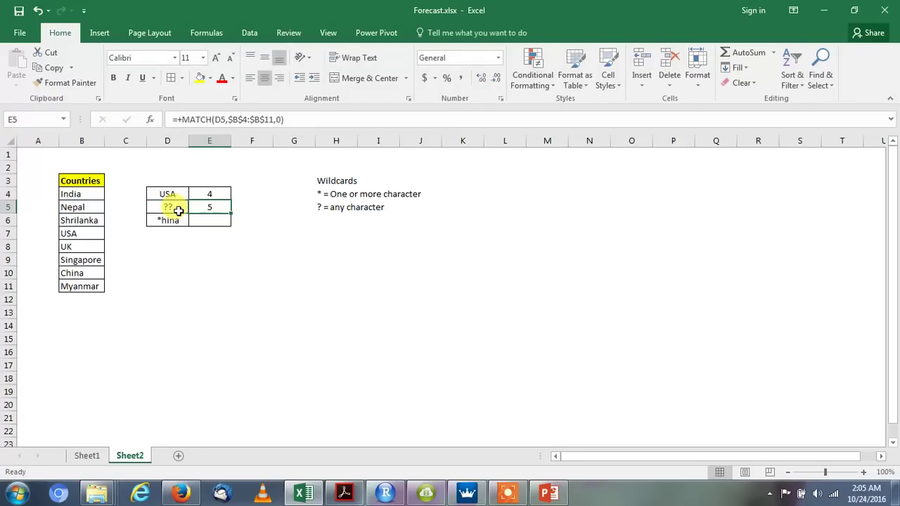
Start a MATCH formula in E5, replacing a mistaken VLOOKUP start
{"action": "left_click", "coordinate": [179, 210]}
{"action": "key", "text": "Right"}
{"action": "type", "text": "+"}
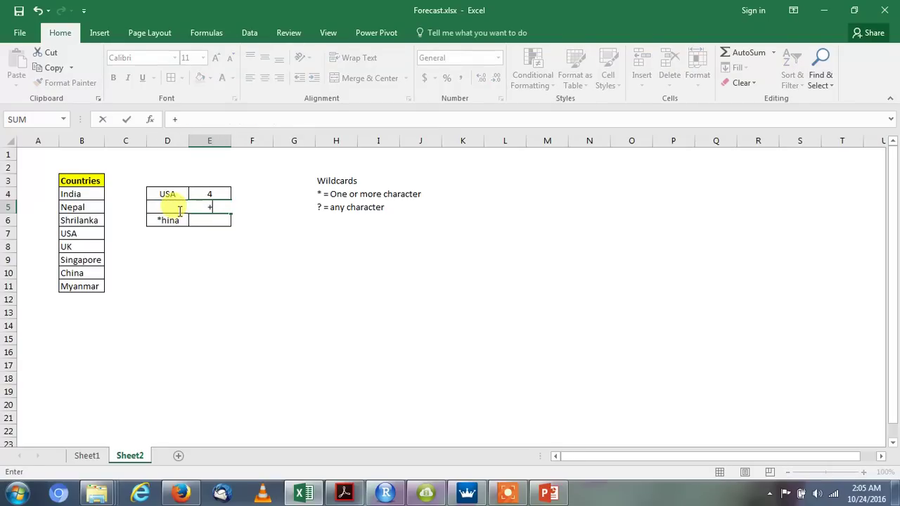
{"action": "type", "text": "vlook"}
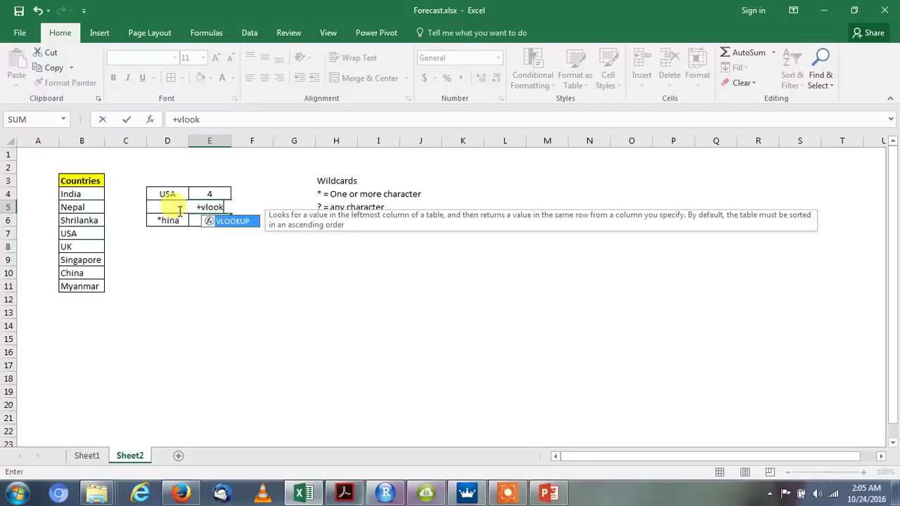
{"action": "key", "text": "BackSpace"}
{"action": "key", "text": "BackSpace"}
{"action": "key", "text": "BackSpace"}
{"action": "key", "text": "BackSpace"}
{"action": "key", "text": "BackSpace"}
{"action": "type", "text": "m"}
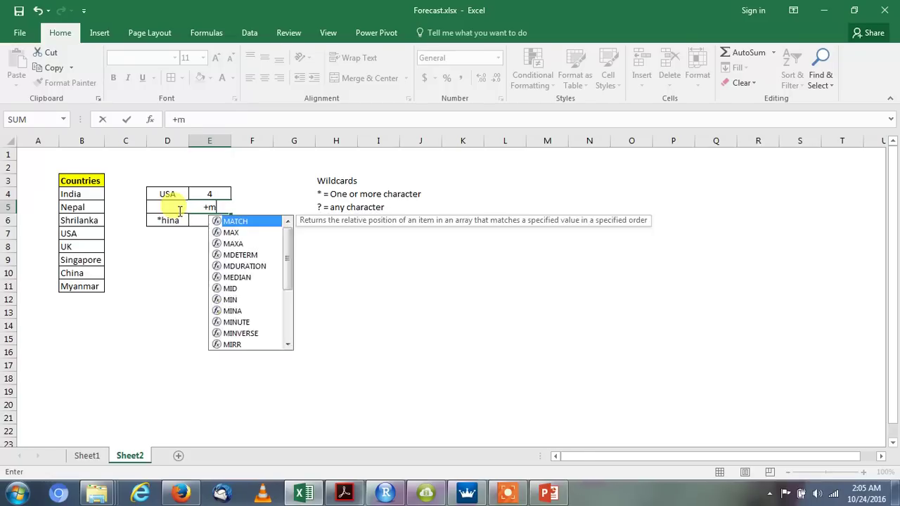
{"action": "type", "text": "atc"}
{"action": "key", "text": "Tab"}
Complete it as MATCH(D5,$B$4:$B$11,0) so the ?? lookup returns 5
{"action": "left_click", "coordinate": [179, 211]}
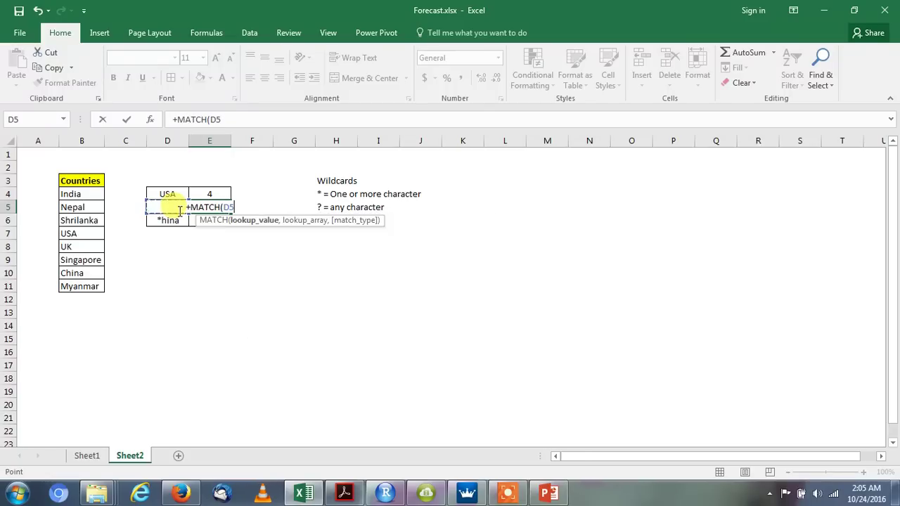
{"action": "type", "text": ","}
{"action": "left_click", "coordinate": [179, 211]}
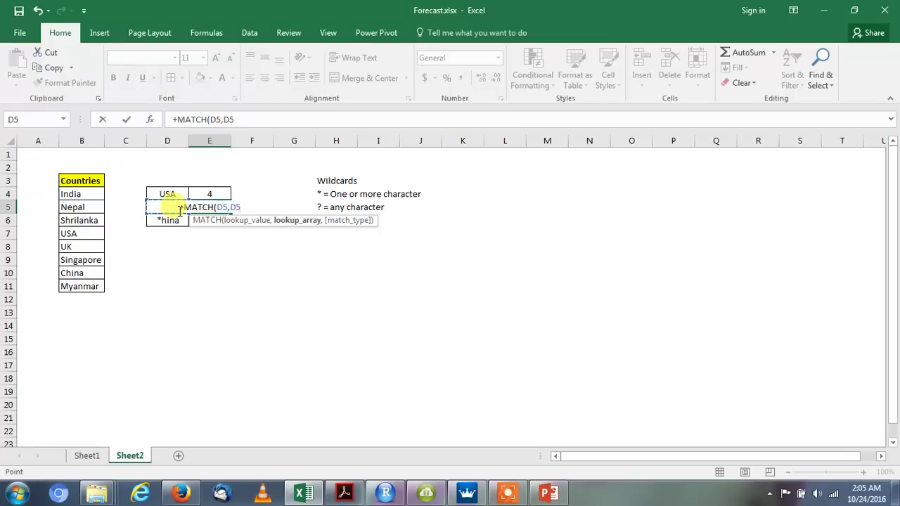
{"action": "key", "text": "Left"}
{"action": "key", "text": "Left"}
{"action": "key", "text": "Up"}
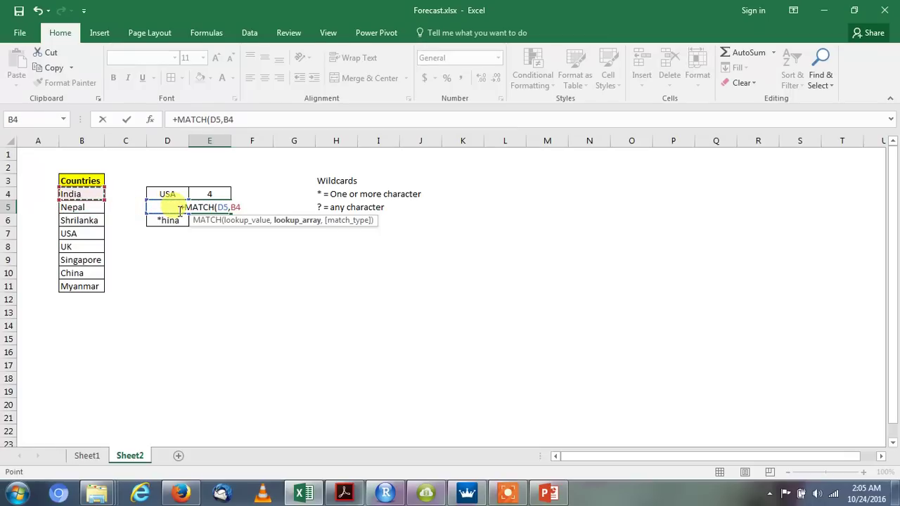
{"action": "key", "text": "ctrl+shift+Down"}
{"action": "key", "text": "F4"}
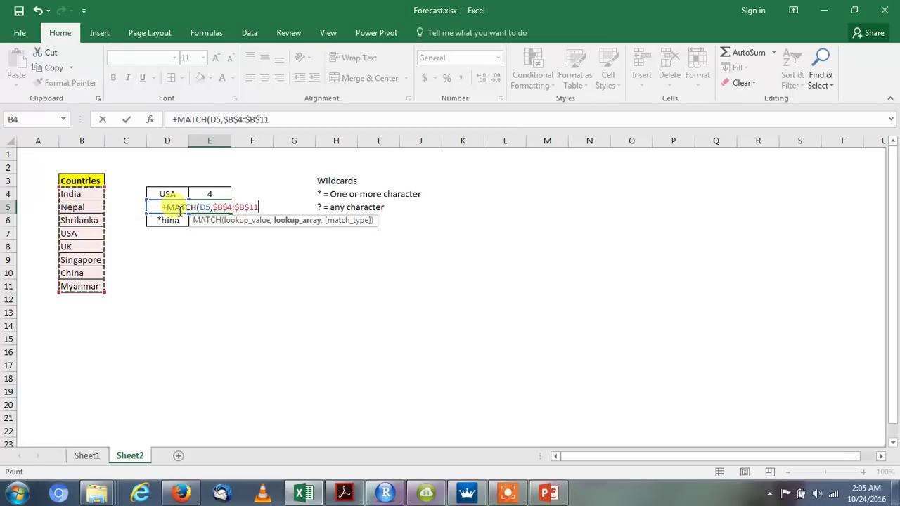
{"action": "type", "text": ",0"}
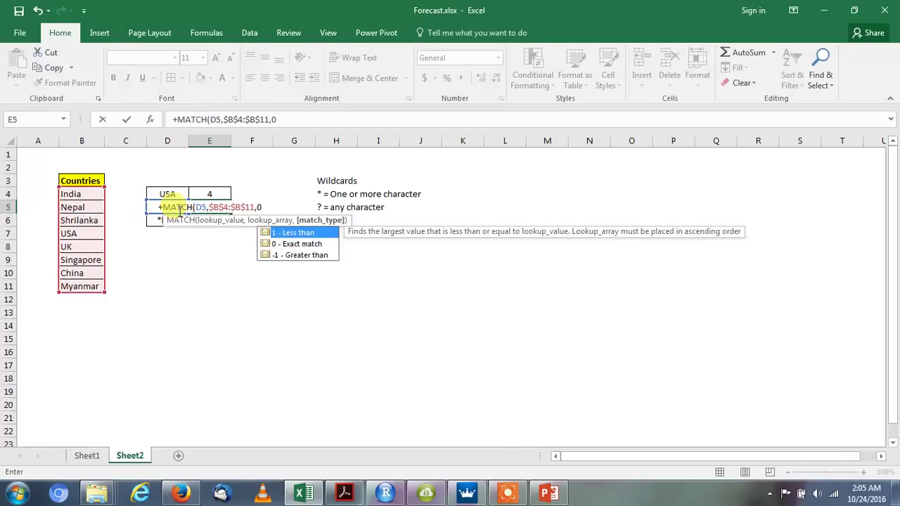
{"action": "type", "text": ")"}
{"action": "key", "text": "ctrl+Return"}
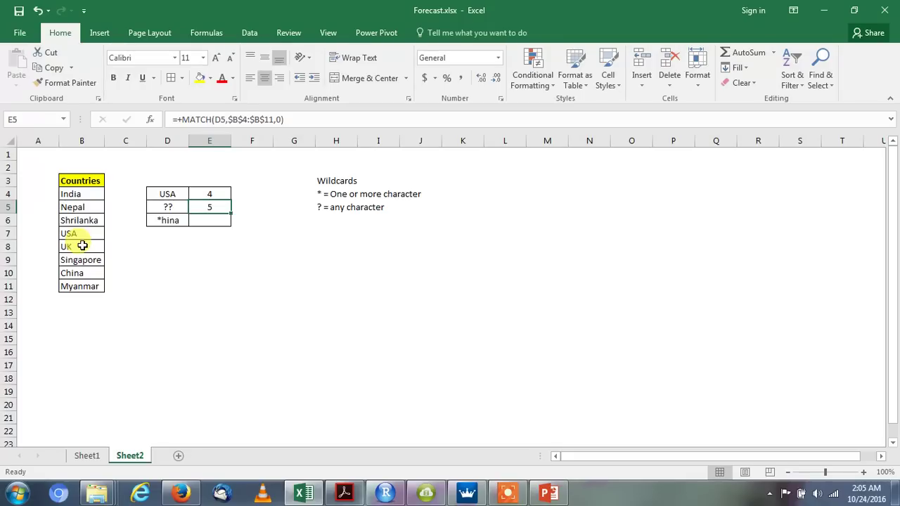
Change the lookup value in D5 to ?????
{"action": "key", "text": "Left"}
{"action": "key", "text": "Right"}
{"action": "key", "text": "Left"}
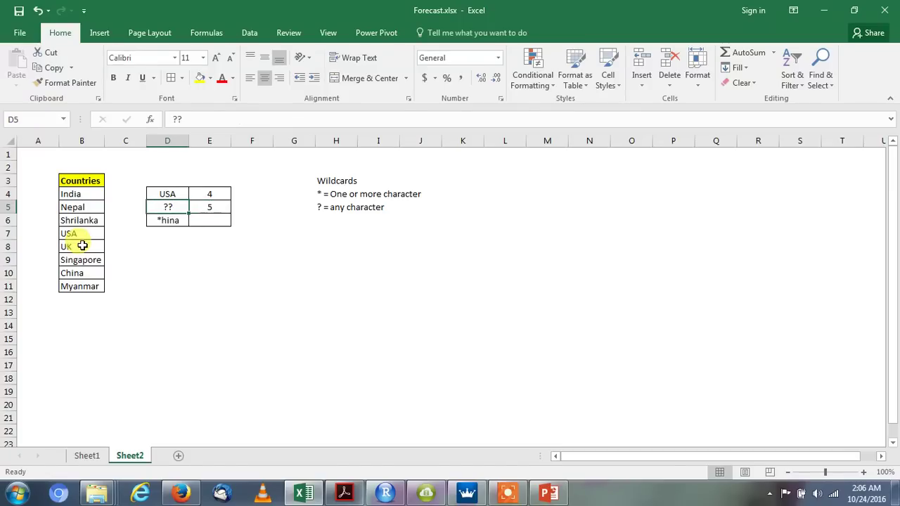
{"action": "type", "text": "????"}
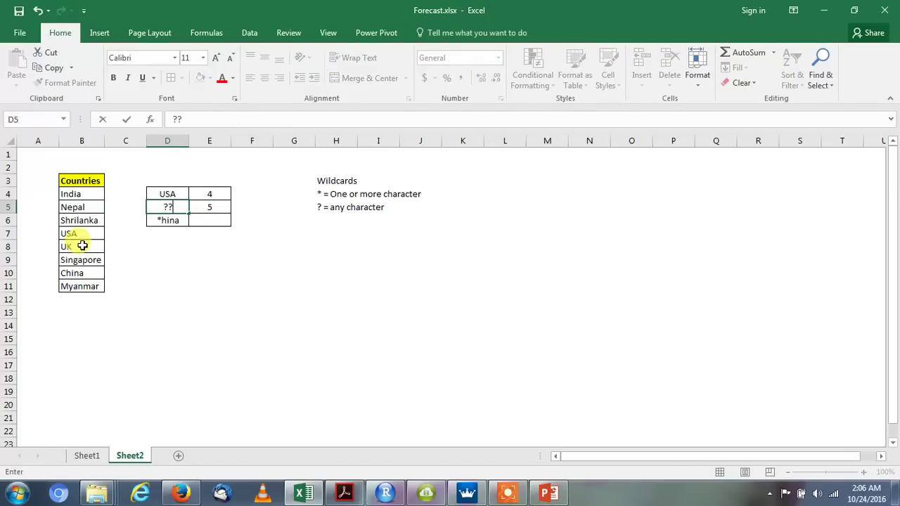
{"action": "type", "text": "?"}
{"action": "key", "text": "Return"}
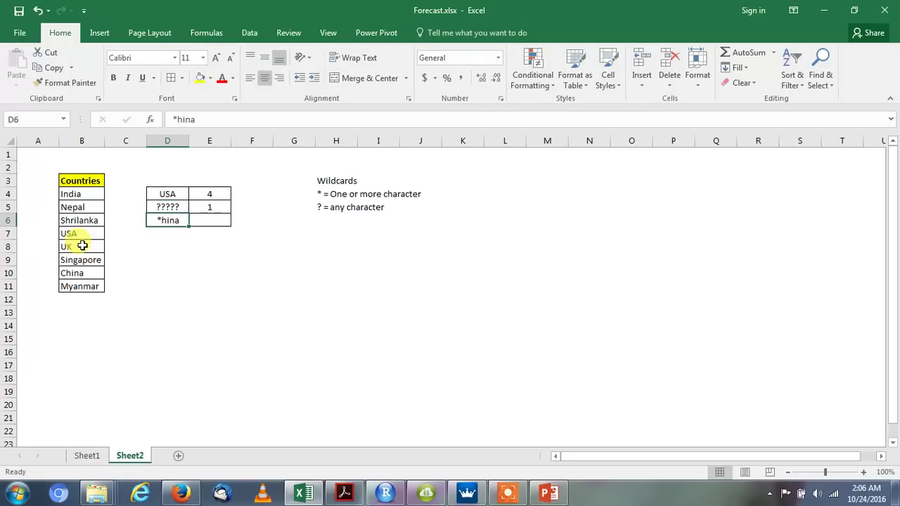
Check that E5 now returns 1, matching India at the top of the list
{"action": "key", "text": "Right"}
{"action": "key", "text": "Up"}
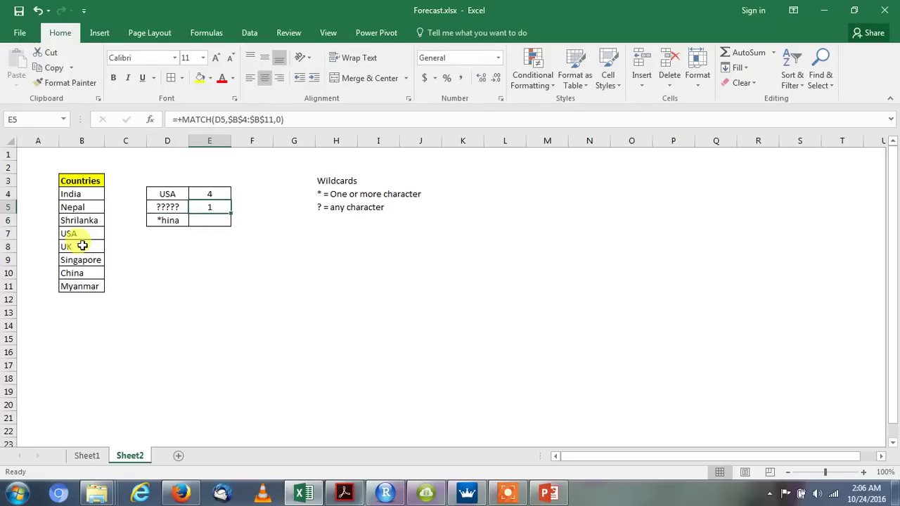
{"action": "key", "text": "Left"}
{"action": "key", "text": "Left"}
{"action": "key", "text": "Left"}
{"action": "key", "text": "Left"}
{"action": "key", "text": "Right"}
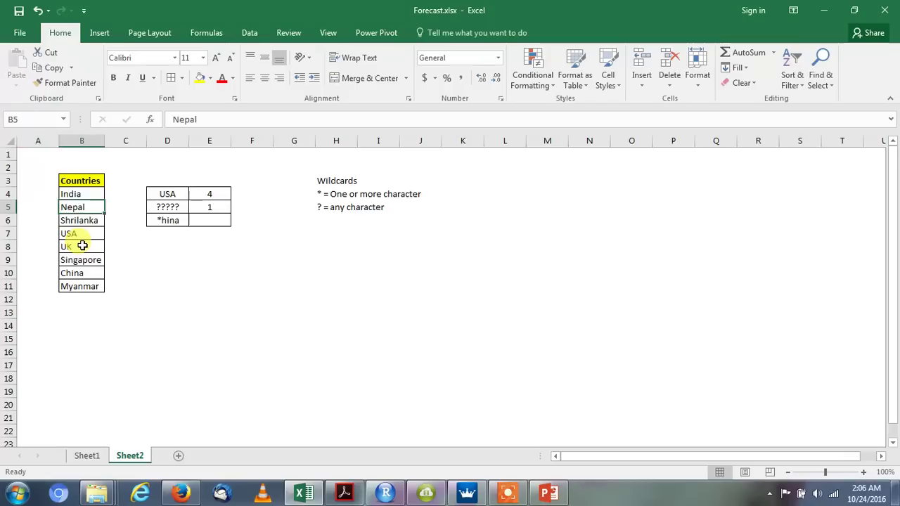
{"action": "key", "text": "Up"}
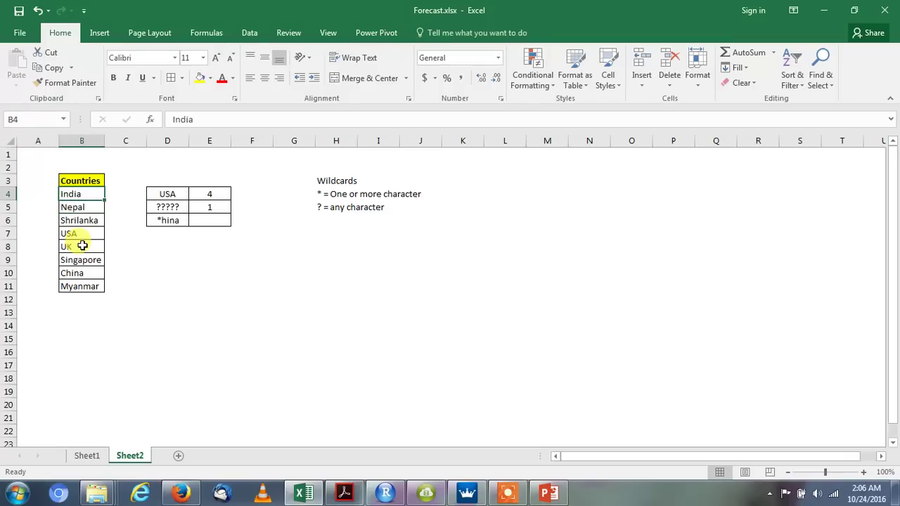
Copy the MATCH formula from E5 into E6 so *hina returns 7
{"action": "key", "text": "Right"}
{"action": "key", "text": "Right"}
{"action": "key", "text": "Right"}
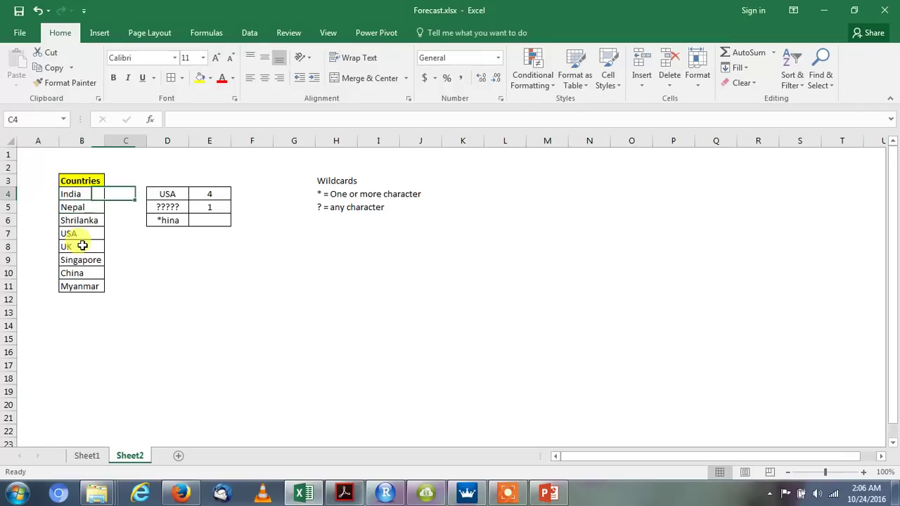
{"action": "key", "text": "Down"}
{"action": "key", "text": "Down"}
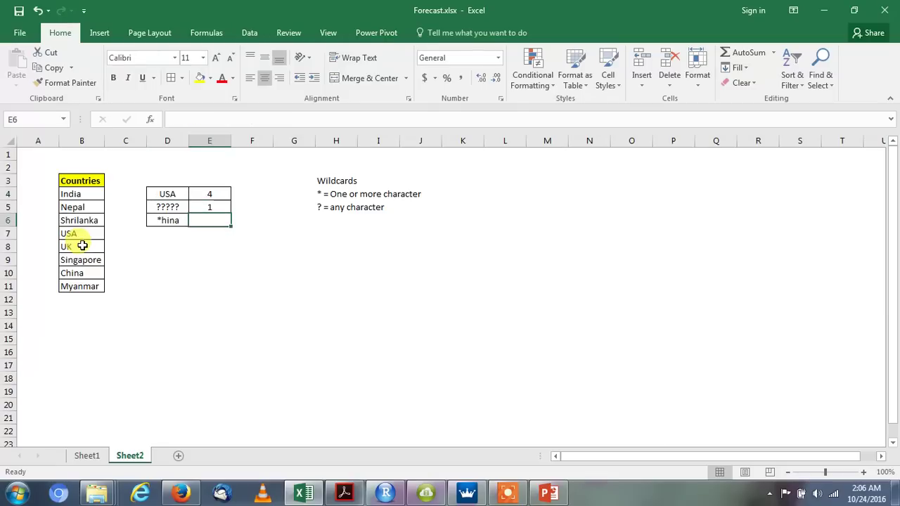
{"action": "key", "text": "Up"}
{"action": "key", "text": "ctrl+c"}
{"action": "key", "text": "Down"}
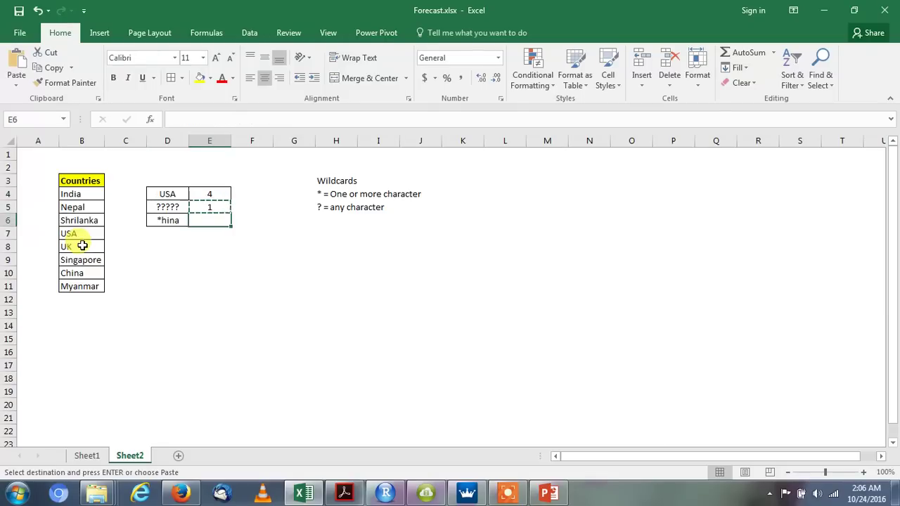
{"action": "key", "text": "Return"}
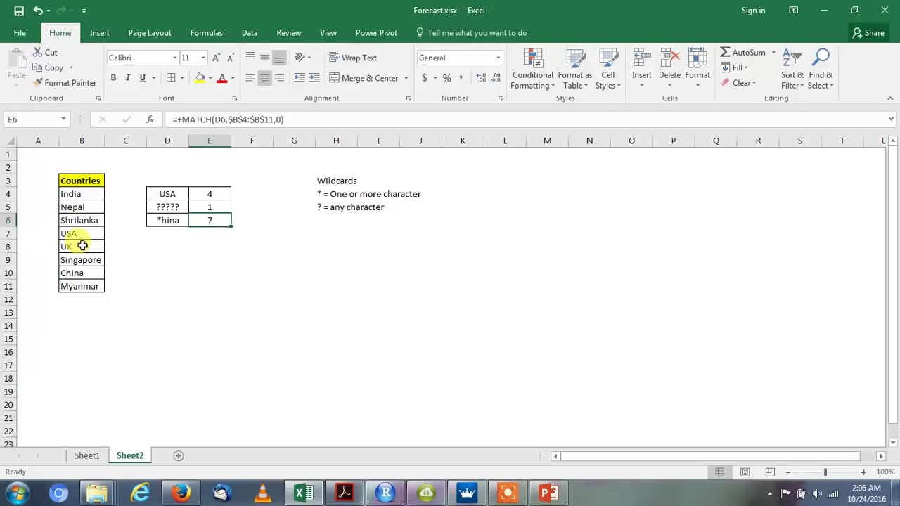
Move back to India at the top of the country list
{"action": "key", "text": "Left"}
{"action": "key", "text": "Left"}
{"action": "key", "text": "Up"}
{"action": "key", "text": "Up"}
{"action": "key", "text": "Left"}
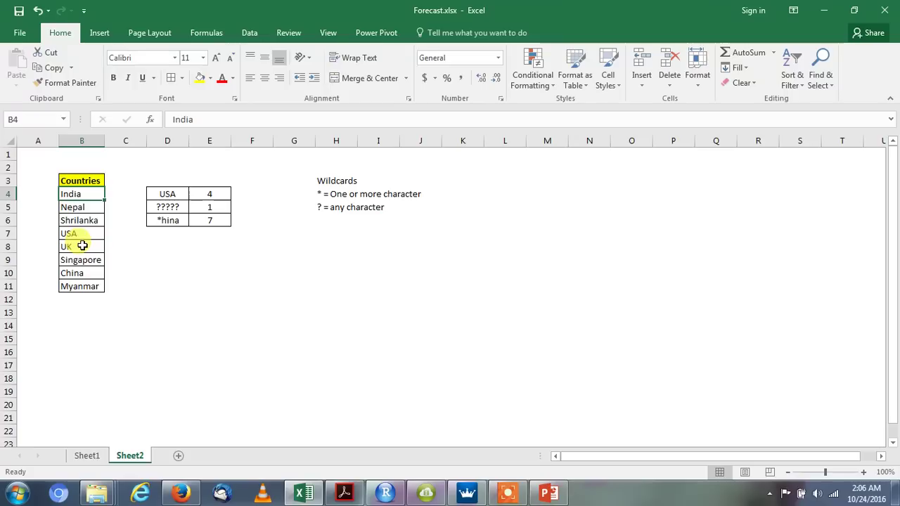
{"action": "key", "text": "Down"}
{"action": "key", "text": "Down"}
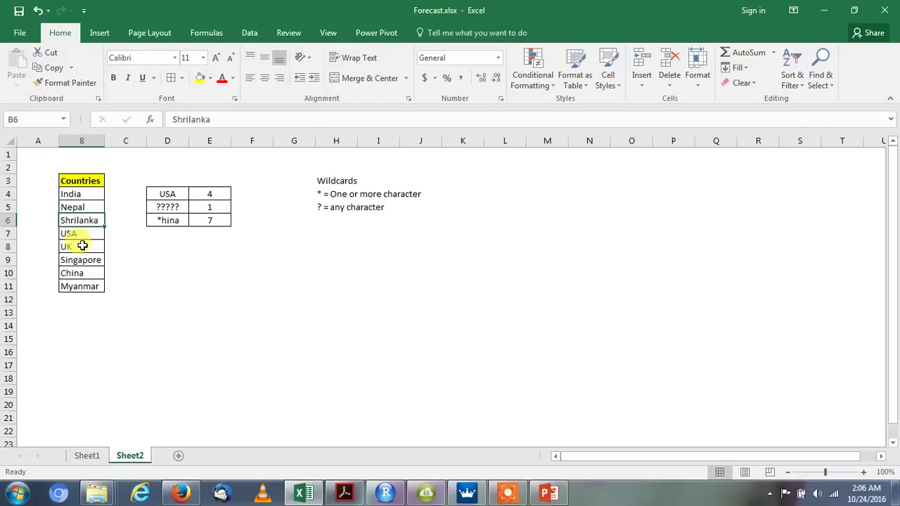
{"action": "key", "text": "Down"}
{"action": "key", "text": "Down"}
{"action": "key", "text": "Down"}
{"action": "key", "text": "Down"}
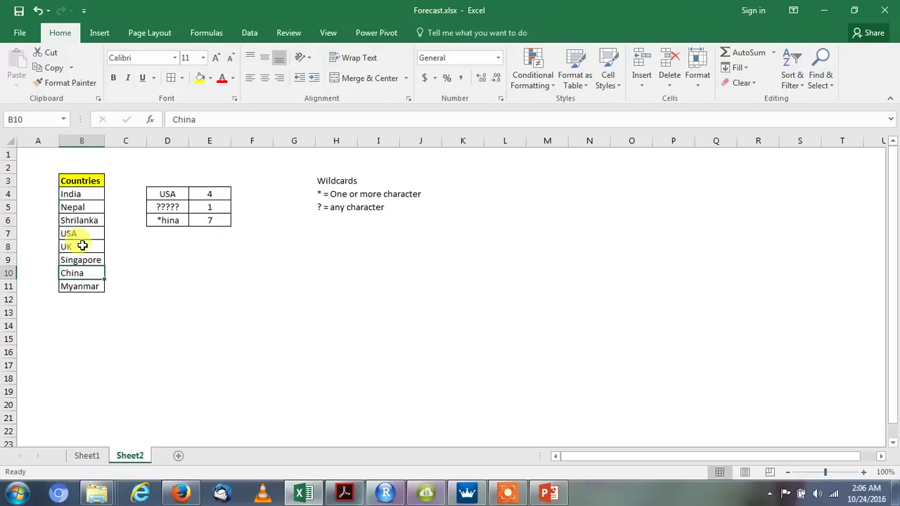
{"action": "key", "text": "Right"}
{"action": "key", "text": "Right"}
{"action": "key", "text": "Up"}
{"action": "key", "text": "Up"}
{"action": "key", "text": "Up"}
{"action": "key", "text": "Up"}
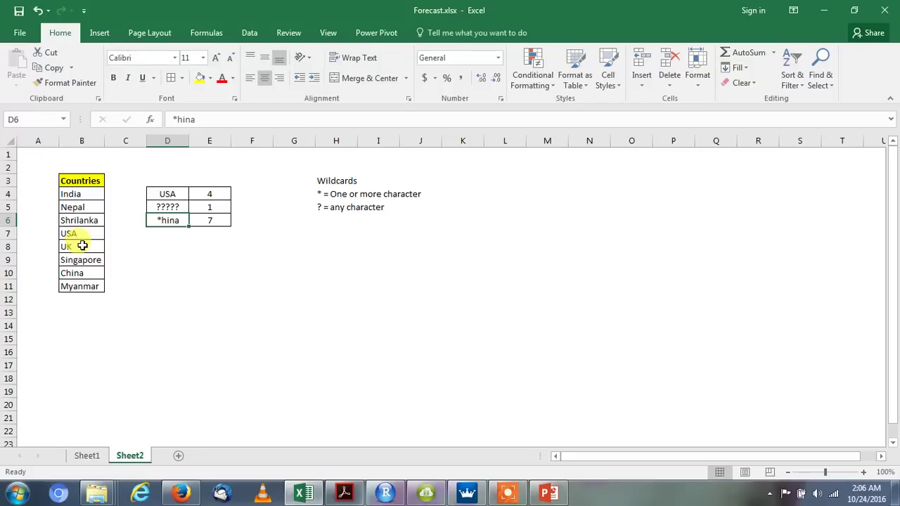
{"action": "key", "text": "Right"}
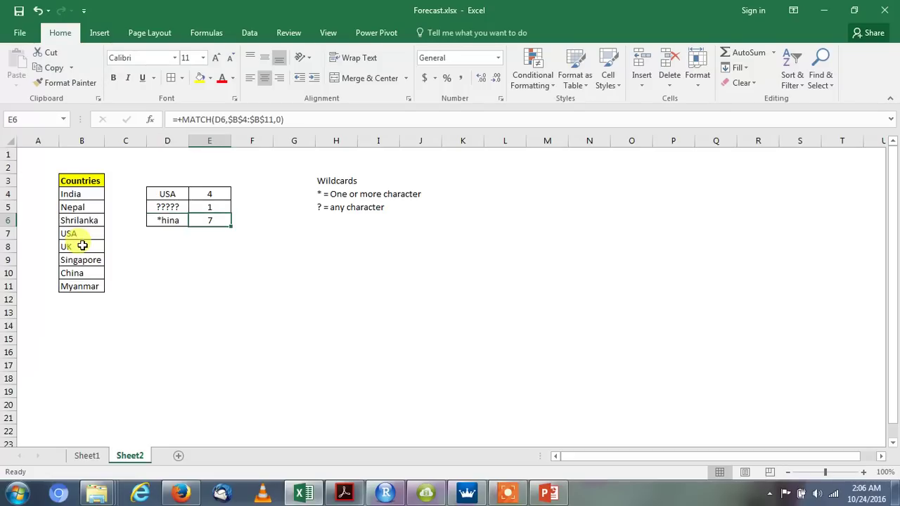
{"action": "key", "text": "Up"}
{"action": "key", "text": "Up"}
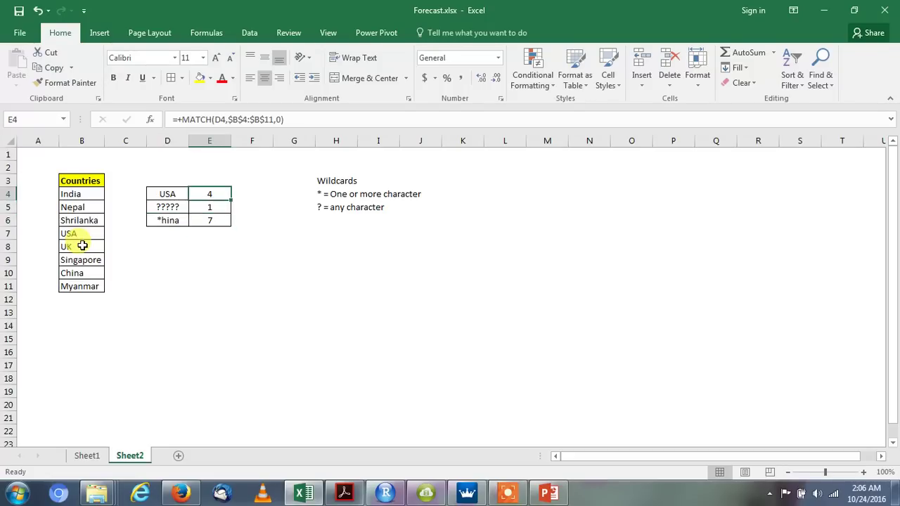
{"action": "key", "text": "Down"}
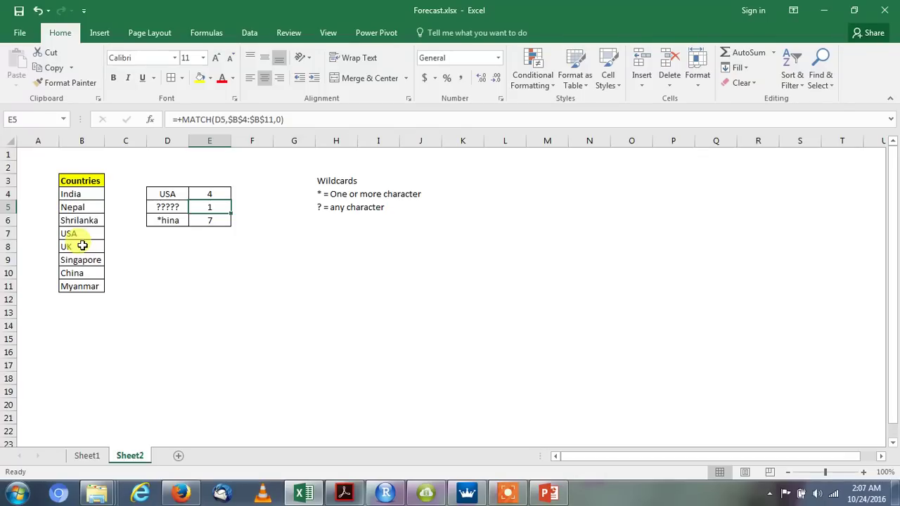
{"action": "key", "text": "Down"}
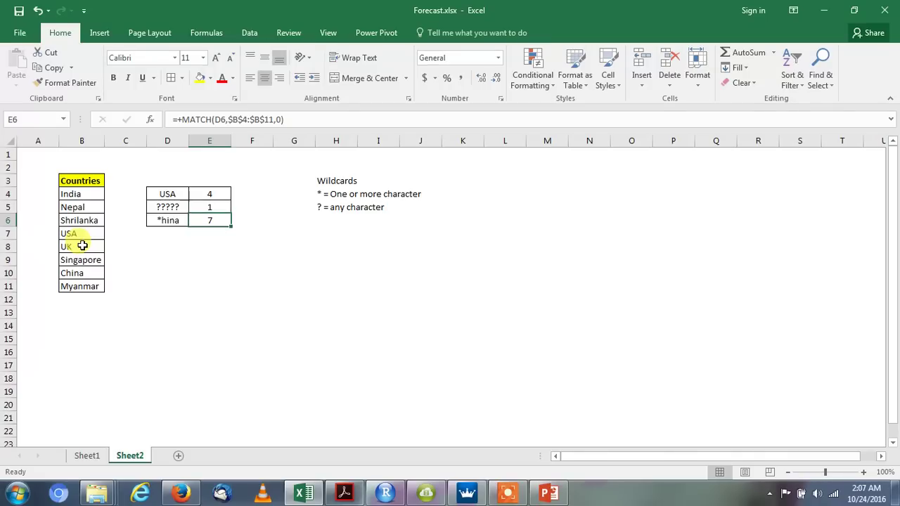
{"action": "key", "text": "Right"}
{"action": "key", "text": "Right"}
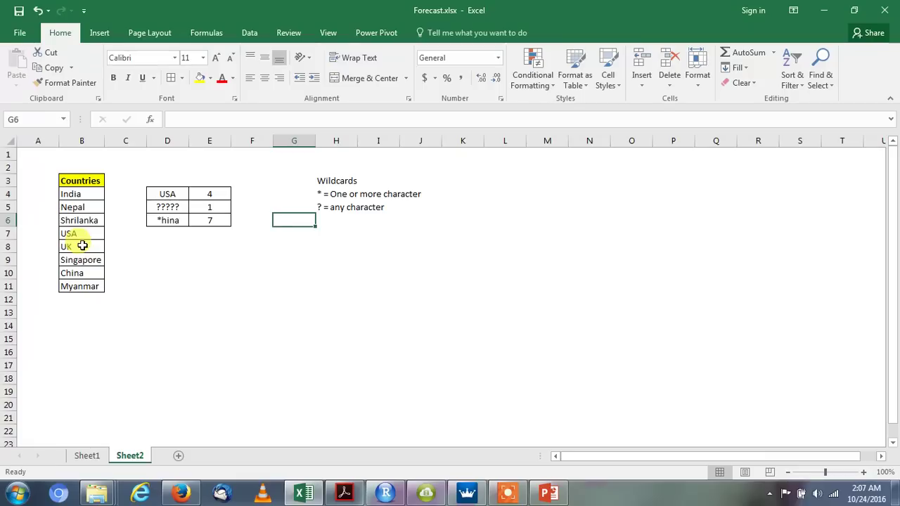
{"action": "key", "text": "Down"}
{"action": "key", "text": "Down"}
{"action": "key", "text": "Right"}
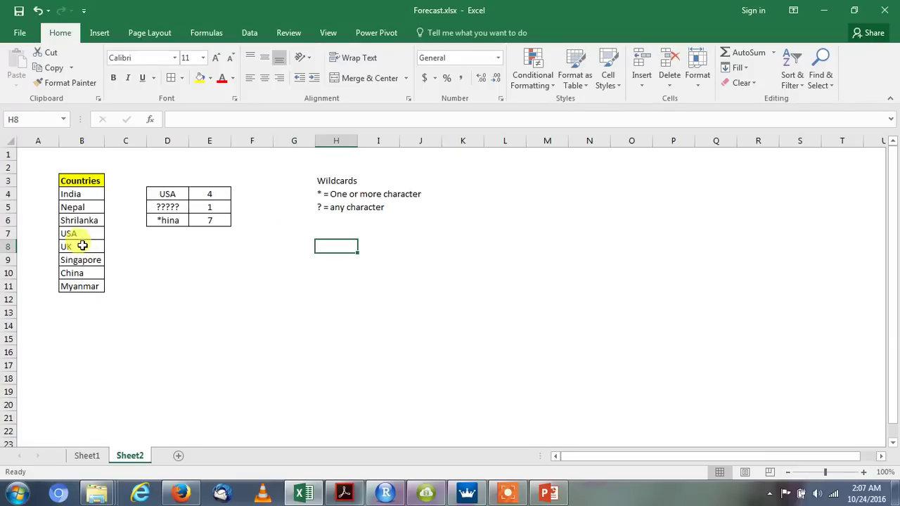
{"action": "key", "text": "Down"}
{"action": "key", "text": "Down"}
{"action": "key", "text": "Down"}
{"action": "key", "text": "Down"}
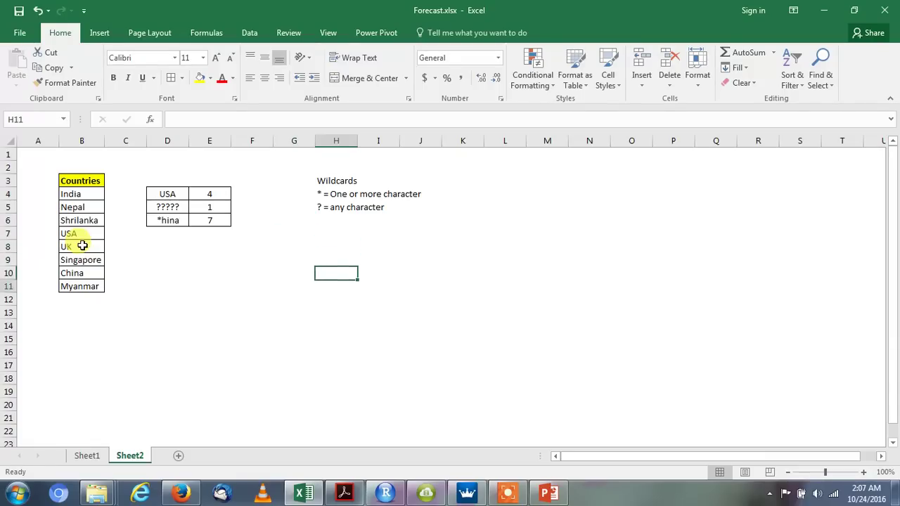
{"action": "key", "text": "Up"}
{"action": "key", "text": "Down"}
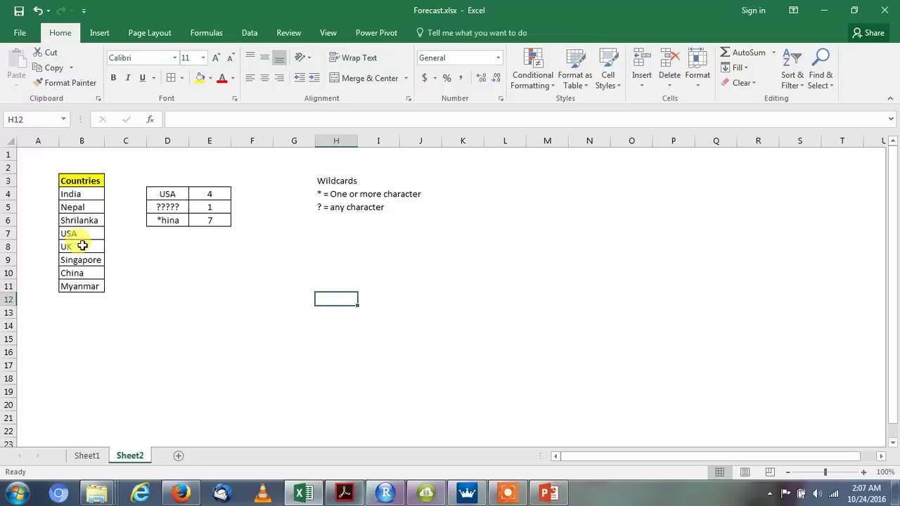
{"action": "key", "text": "Left"}
{"action": "key", "text": "Left"}
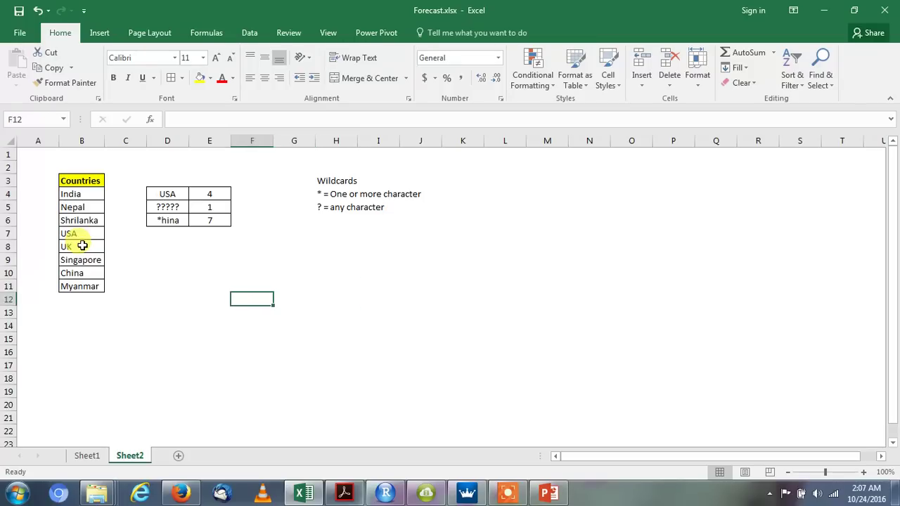
{"action": "key", "text": "Right"}
{"action": "key", "text": "Right"}
{"action": "key", "text": "Right"}
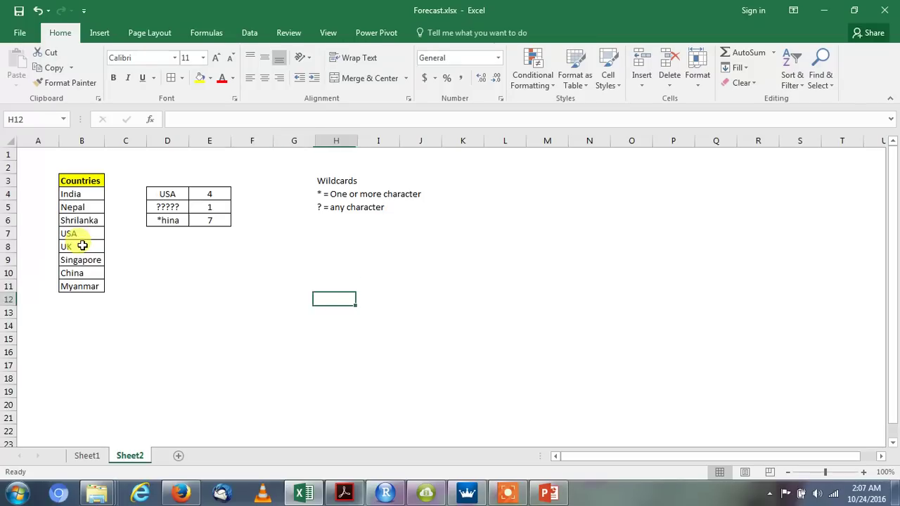
{"action": "key", "text": "Left"}
{"action": "key", "text": "Left"}
{"action": "key", "text": "Left"}
{"action": "key", "text": "Left"}
{"action": "key", "text": "Left"}
{"action": "key", "text": "Right"}
{"action": "key", "text": "Right"}
{"action": "key", "text": "Right"}
{"action": "key", "text": "Right"}
{"action": "key", "text": "Right"}
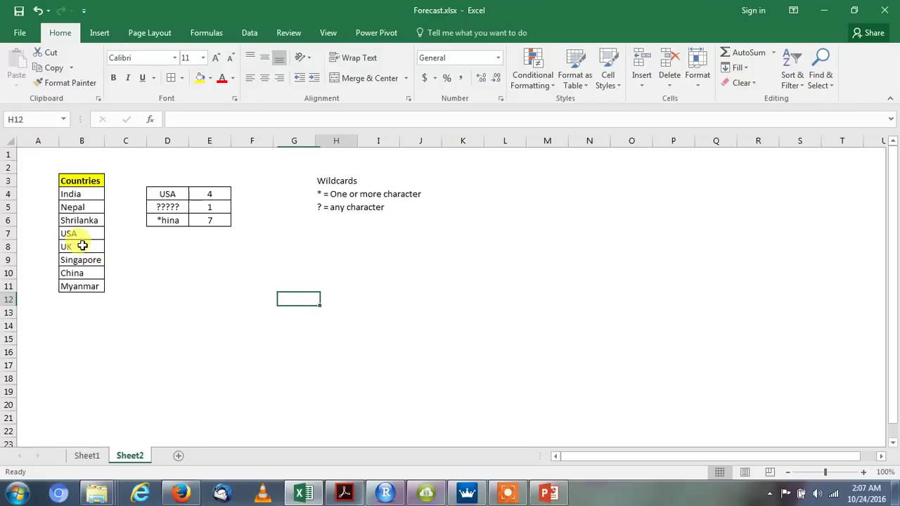